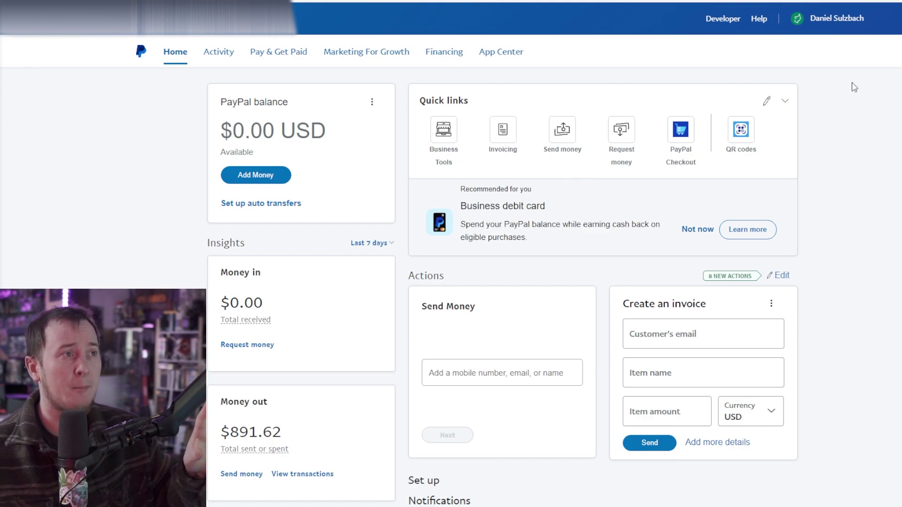
Step: Go from the account menu to Account Settings, then to Money, banks and cards
{"action": "left_click", "coordinate": [843, 18]}
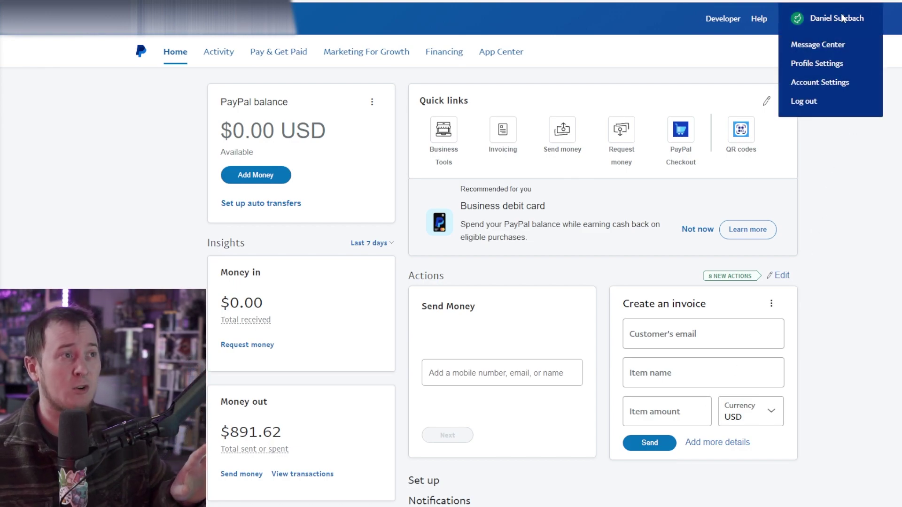
{"action": "left_click", "coordinate": [821, 83]}
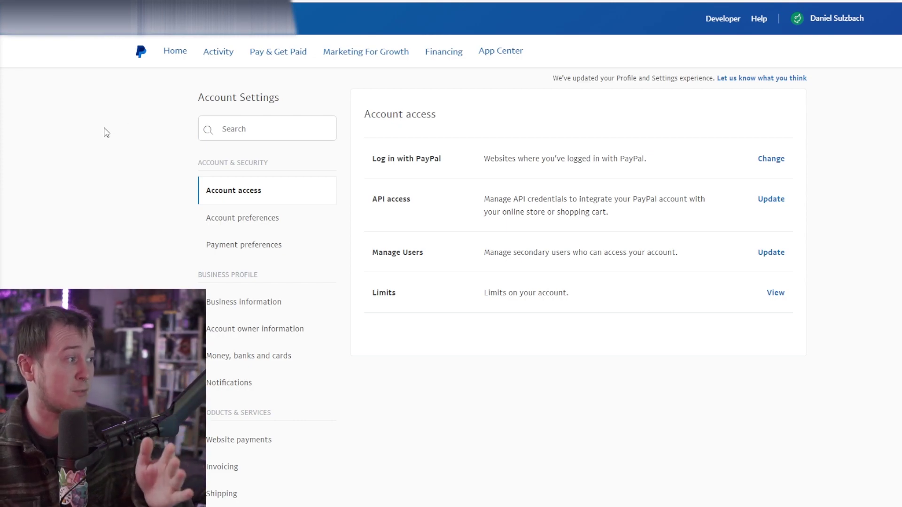
{"action": "scroll", "coordinate": [107, 132], "scroll_direction": "down", "scroll_amount": 1}
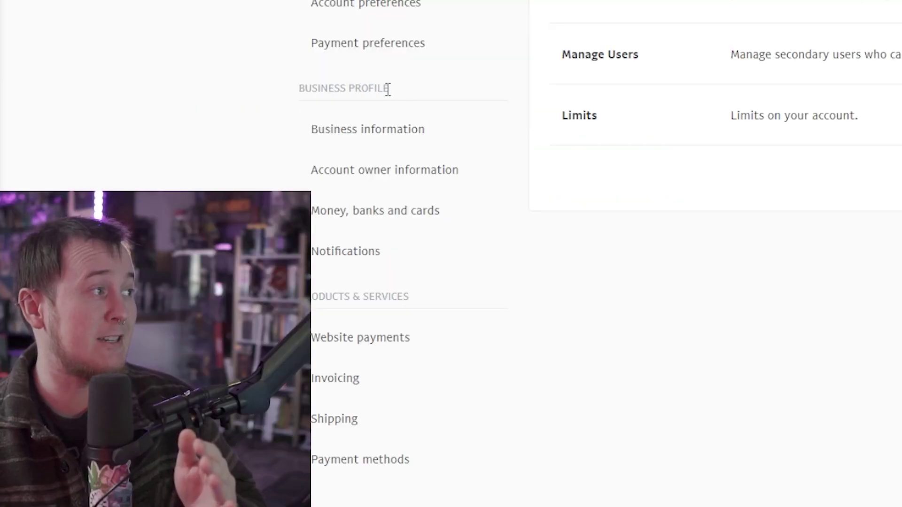
{"action": "left_click_drag", "start_coordinate": [258, 221], "coordinate": [243, 221]}
{"action": "left_click_drag", "start_coordinate": [367, 90], "coordinate": [305, 88]}
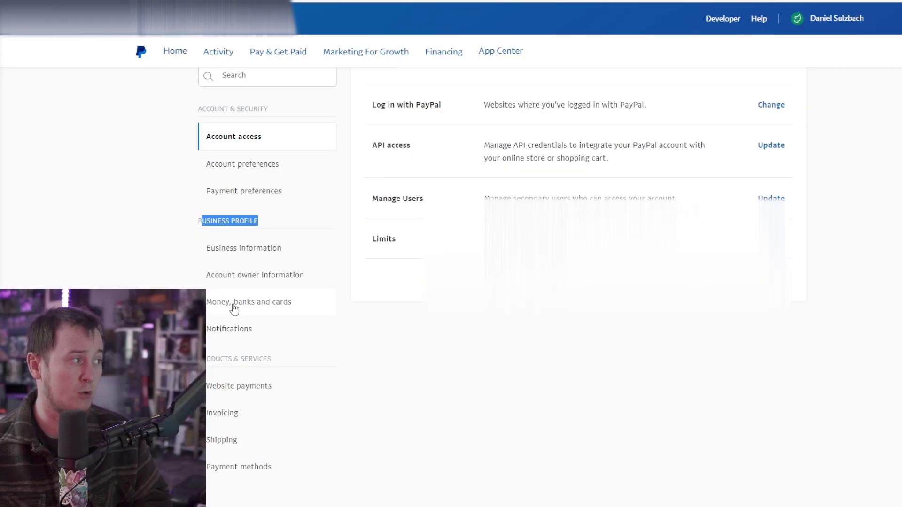
{"action": "left_click", "coordinate": [353, 221]}
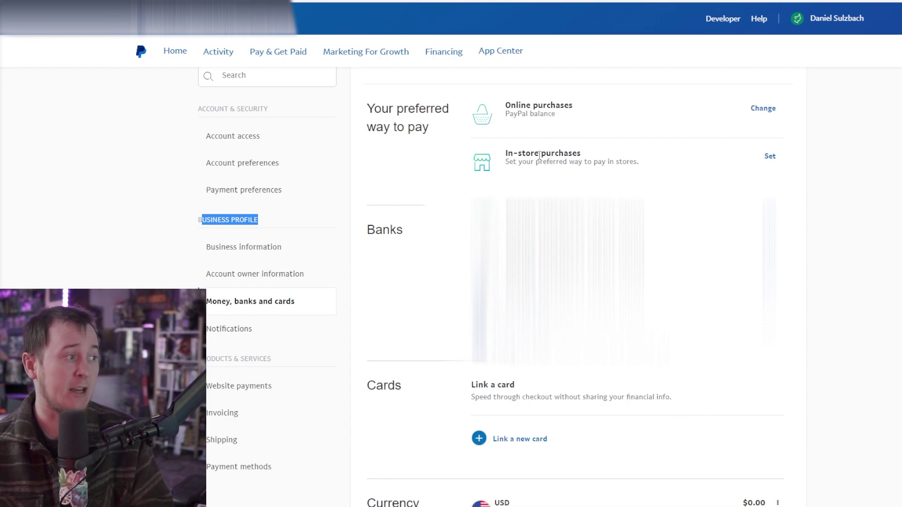
Step: Review the two wondershare automatic payments, then open the Manage Automatic Payments page
{"action": "scroll", "coordinate": [404, 369], "scroll_direction": "down", "scroll_amount": 1}
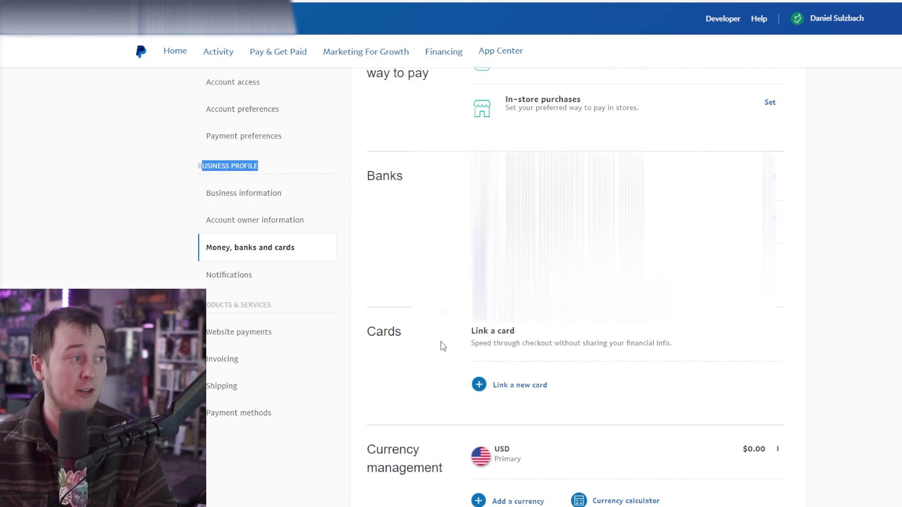
{"action": "scroll", "coordinate": [443, 347], "scroll_direction": "up", "scroll_amount": 1}
{"action": "scroll", "coordinate": [393, 251], "scroll_direction": "down", "scroll_amount": 2}
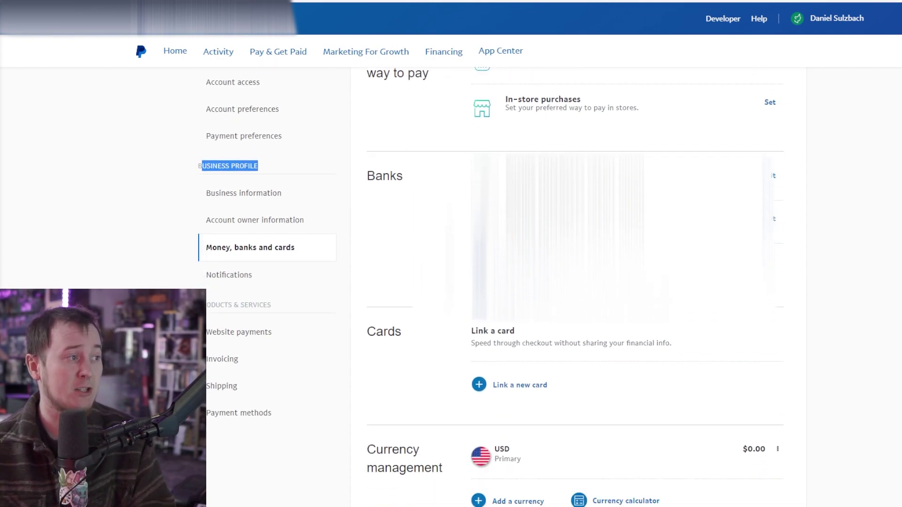
{"action": "scroll", "coordinate": [456, 262], "scroll_direction": "down", "scroll_amount": 3}
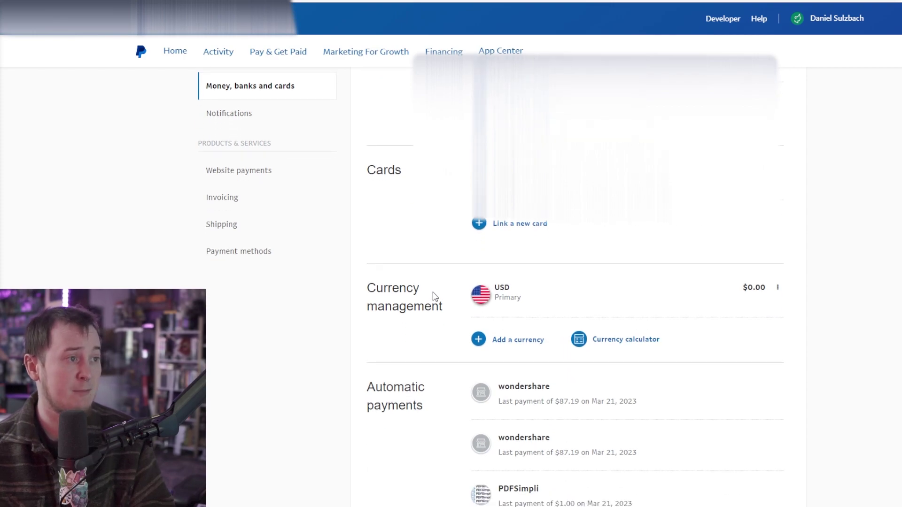
{"action": "scroll", "coordinate": [434, 296], "scroll_direction": "down", "scroll_amount": 1}
{"action": "scroll", "coordinate": [550, 242], "scroll_direction": "down", "scroll_amount": 1}
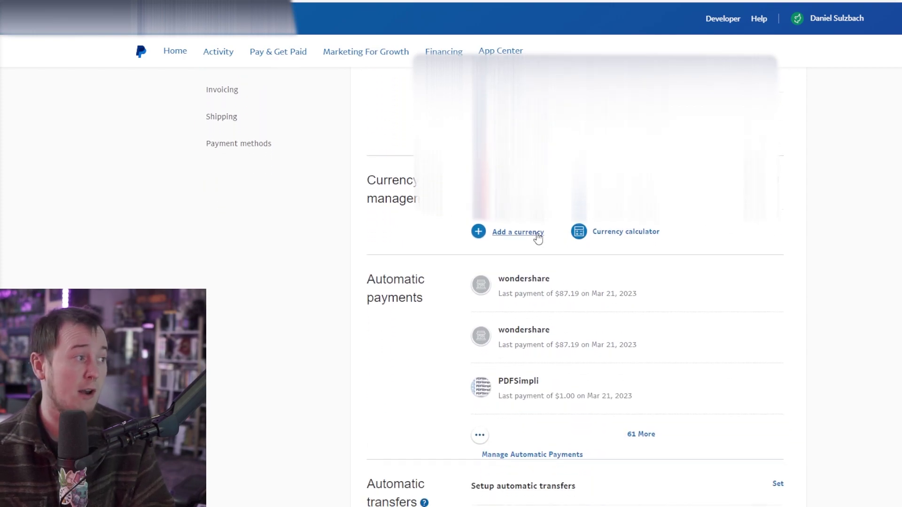
{"action": "scroll", "coordinate": [391, 225], "scroll_direction": "down", "scroll_amount": 1}
{"action": "scroll", "coordinate": [405, 221], "scroll_direction": "down", "scroll_amount": 1}
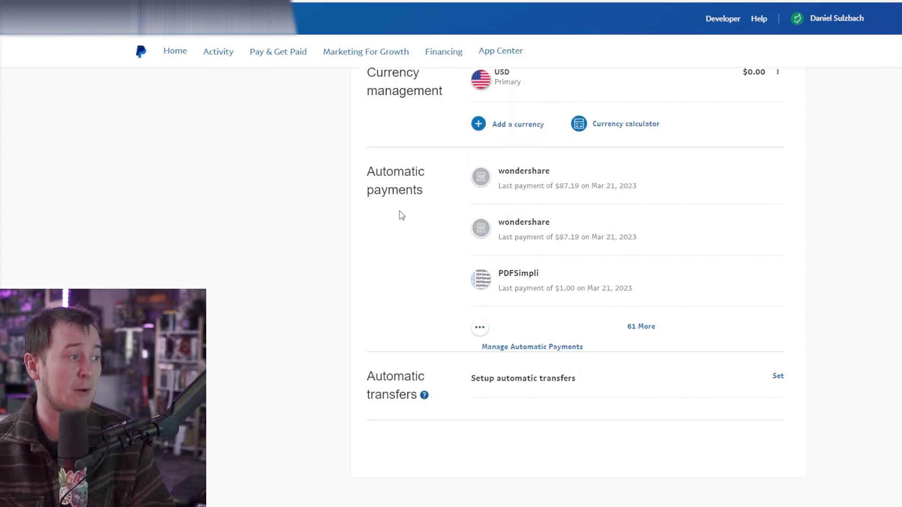
{"action": "scroll", "coordinate": [401, 216], "scroll_direction": "up", "scroll_amount": 1}
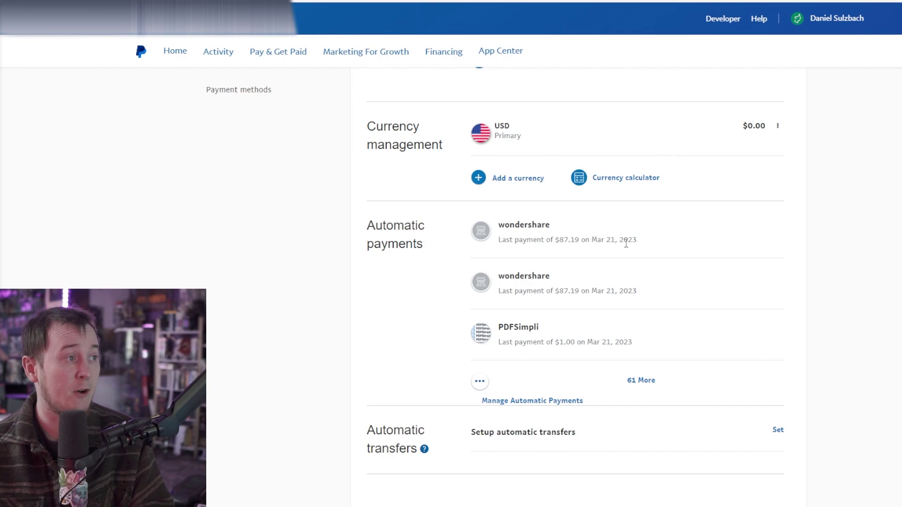
{"action": "left_click_drag", "start_coordinate": [631, 242], "coordinate": [511, 241]}
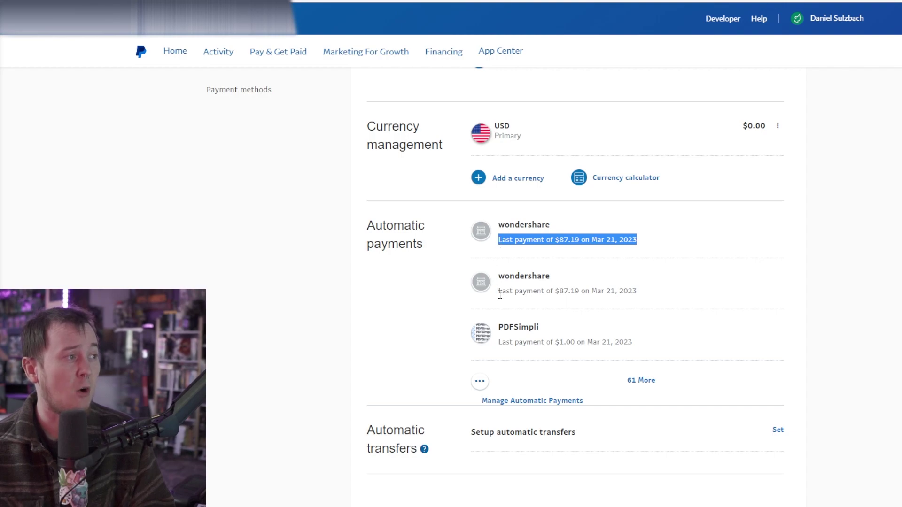
{"action": "left_click_drag", "start_coordinate": [498, 290], "coordinate": [637, 294]}
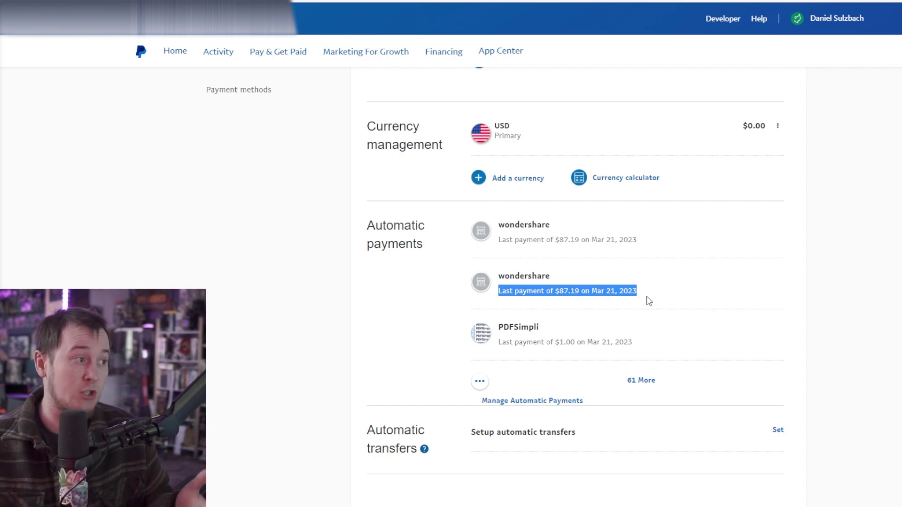
{"action": "left_click", "coordinate": [548, 403]}
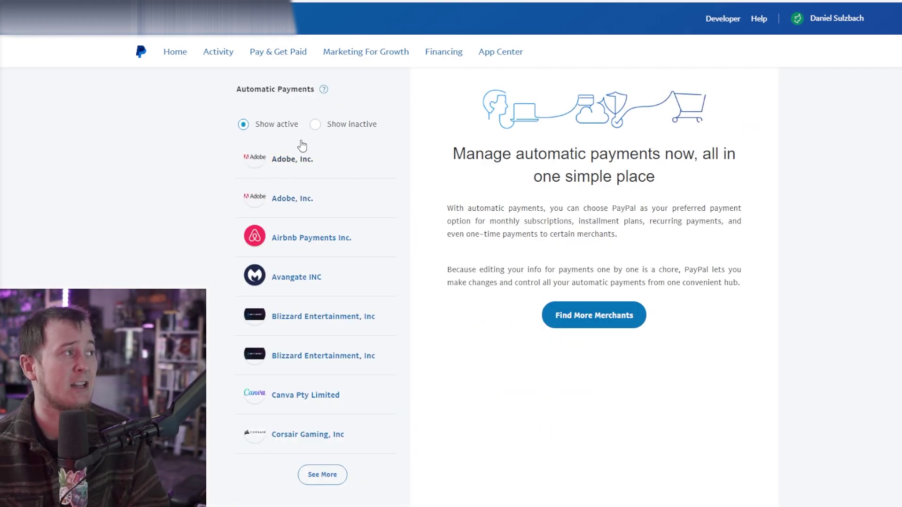
Step: Expand the automatic payments list twice with See More to find Canva Pty Limited
{"action": "scroll", "coordinate": [324, 176], "scroll_direction": "down", "scroll_amount": 1}
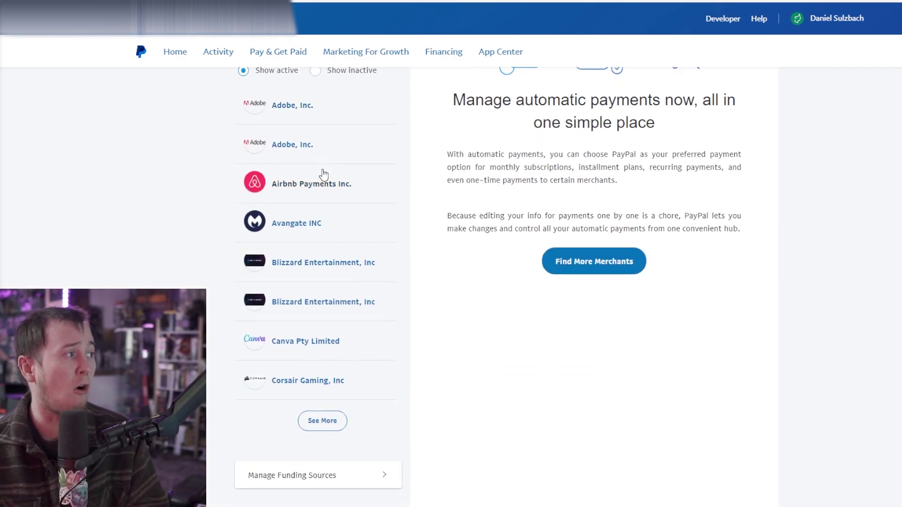
{"action": "scroll", "coordinate": [317, 177], "scroll_direction": "up", "scroll_amount": 1}
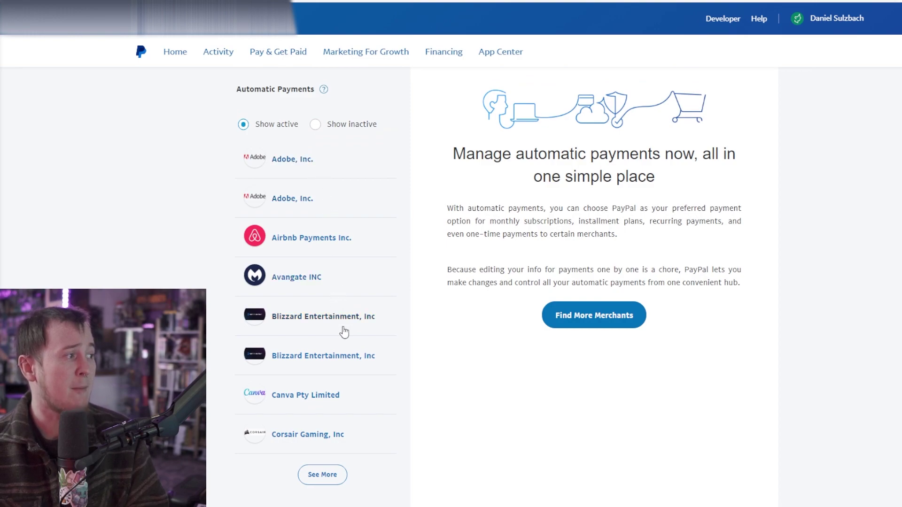
{"action": "left_click", "coordinate": [328, 475]}
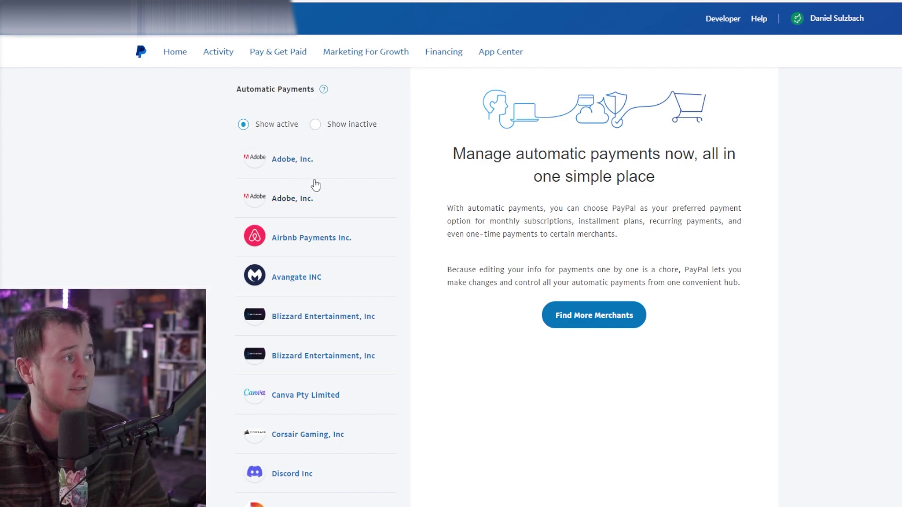
{"action": "scroll", "coordinate": [315, 185], "scroll_direction": "down", "scroll_amount": 4}
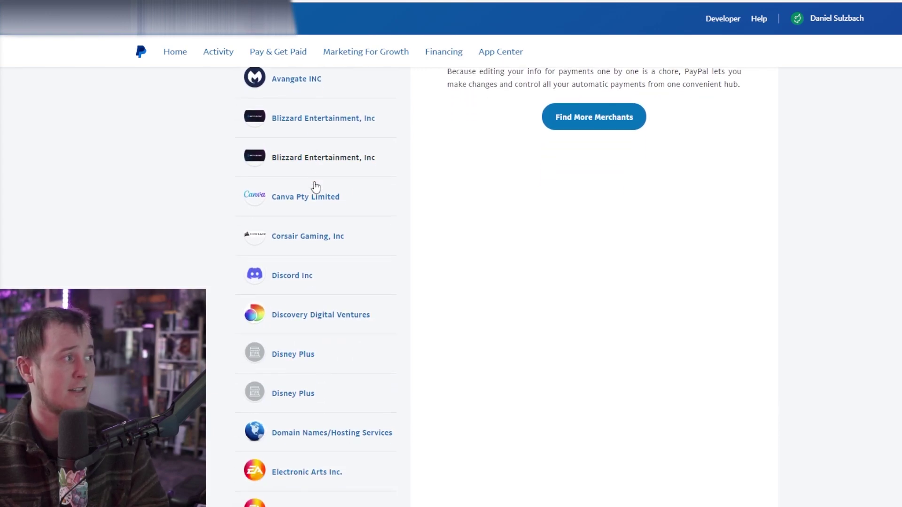
{"action": "scroll", "coordinate": [315, 187], "scroll_direction": "down", "scroll_amount": 4}
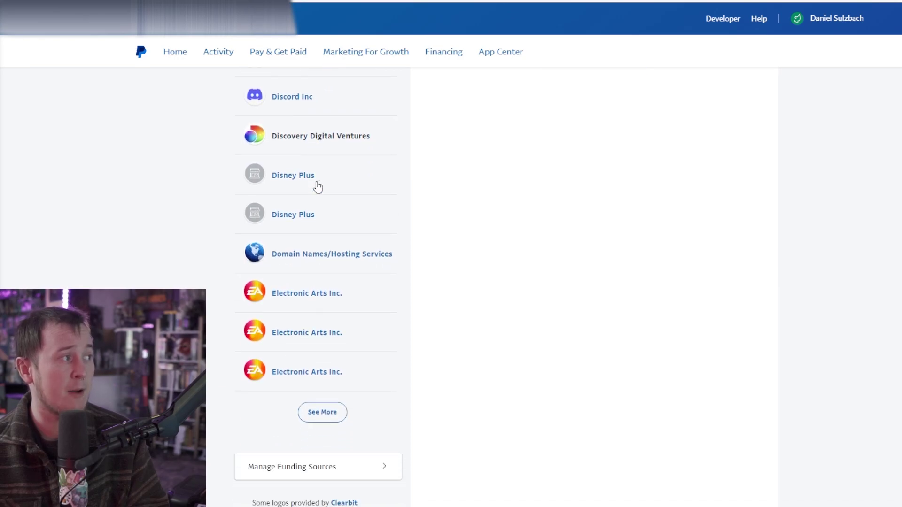
{"action": "scroll", "coordinate": [317, 187], "scroll_direction": "down", "scroll_amount": 2}
{"action": "left_click", "coordinate": [322, 308]}
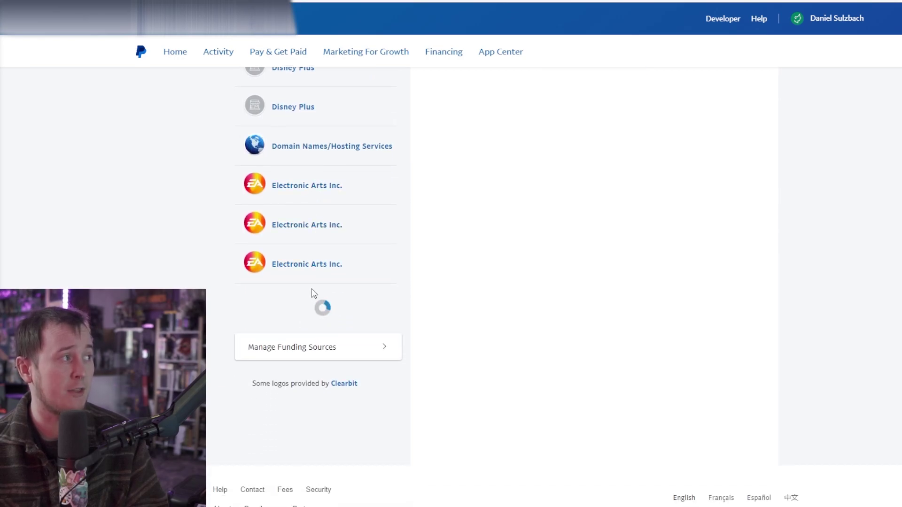
{"action": "scroll", "coordinate": [314, 293], "scroll_direction": "up", "scroll_amount": 10}
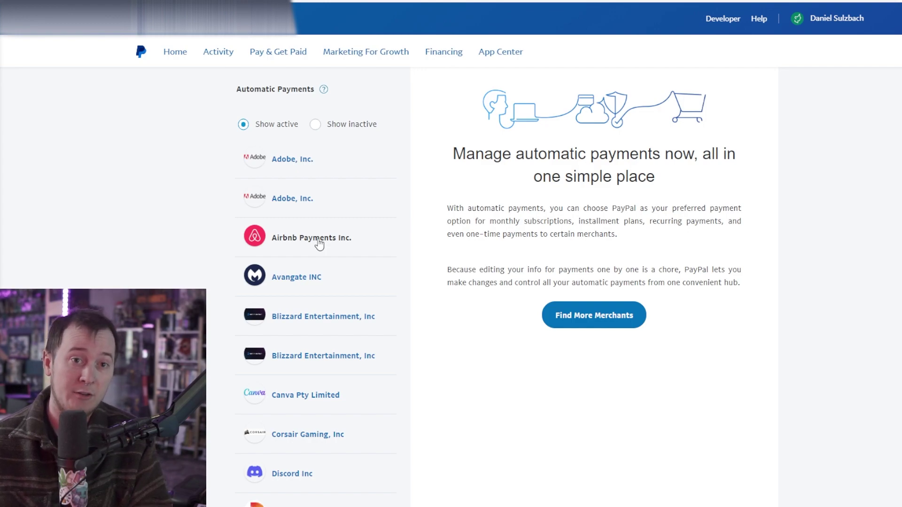
{"action": "scroll", "coordinate": [319, 244], "scroll_direction": "down", "scroll_amount": 1}
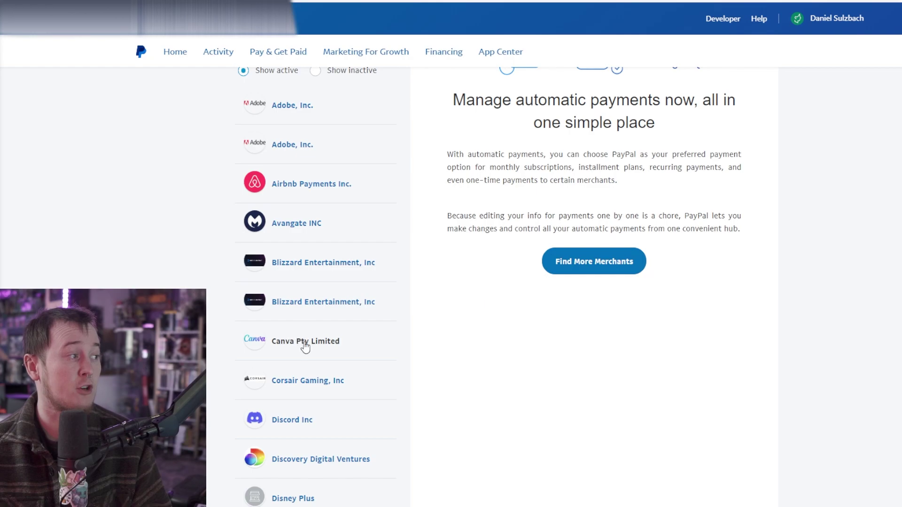
{"action": "scroll", "coordinate": [307, 348], "scroll_direction": "down", "scroll_amount": 1}
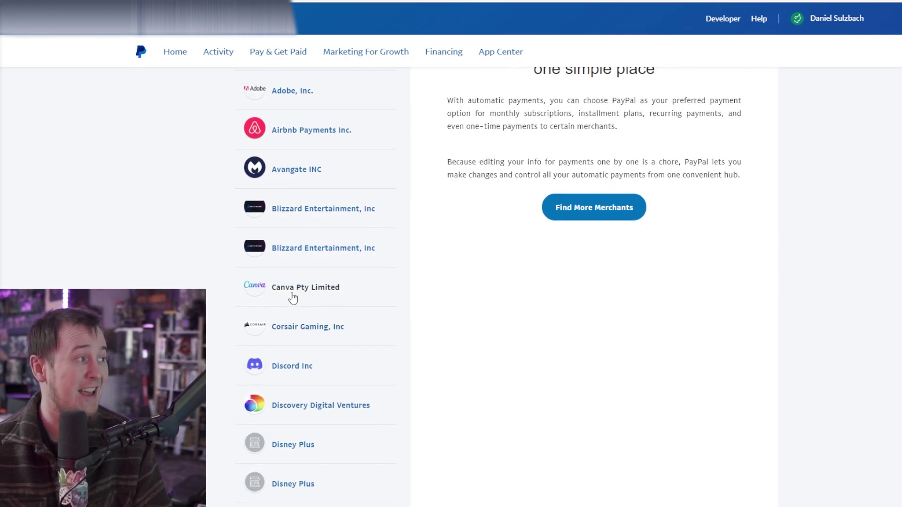
Step: Open Canva Pty Limited's payment details and check the billed total and ACTIVE status
{"action": "left_click", "coordinate": [309, 291]}
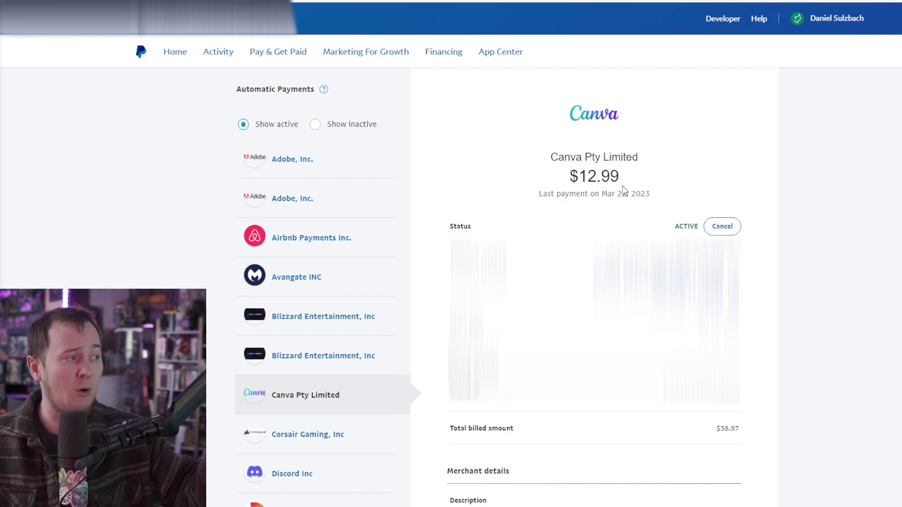
{"action": "scroll", "coordinate": [624, 190], "scroll_direction": "down", "scroll_amount": 1}
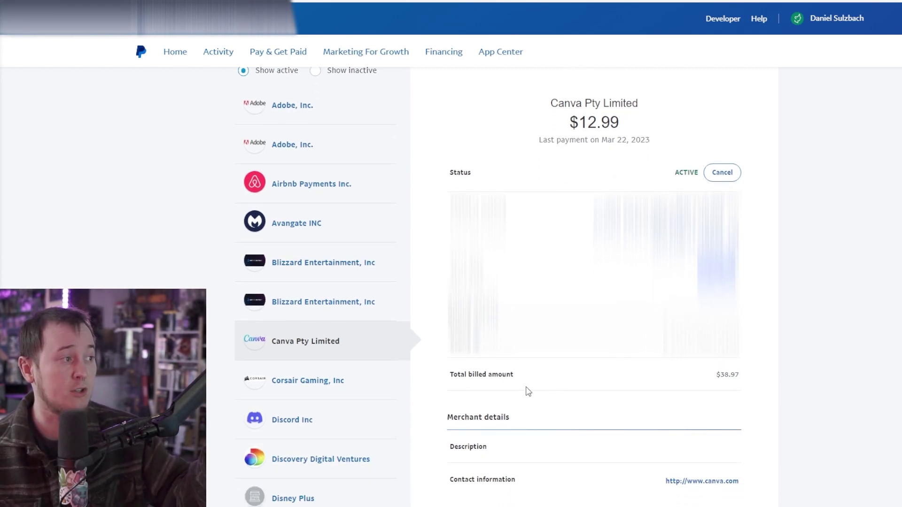
{"action": "left_click_drag", "start_coordinate": [722, 372], "coordinate": [741, 375]}
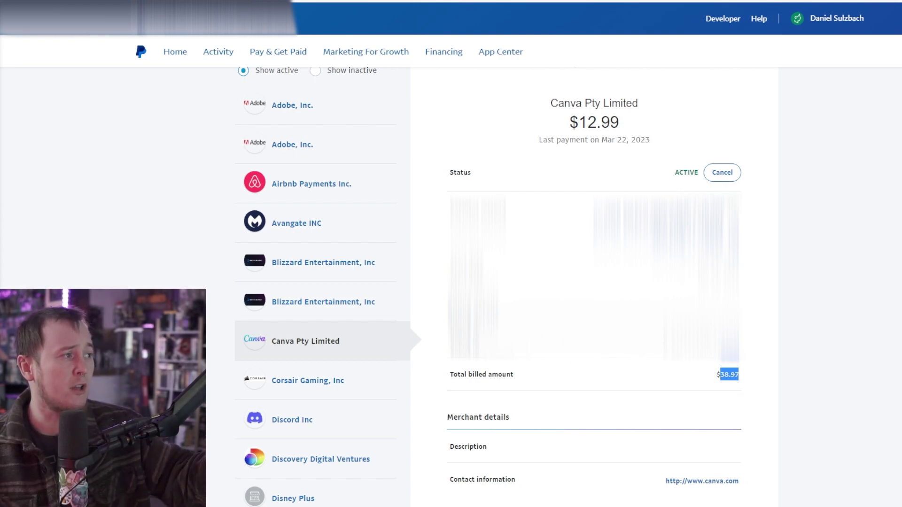
{"action": "scroll", "coordinate": [744, 391], "scroll_direction": "up", "scroll_amount": 1}
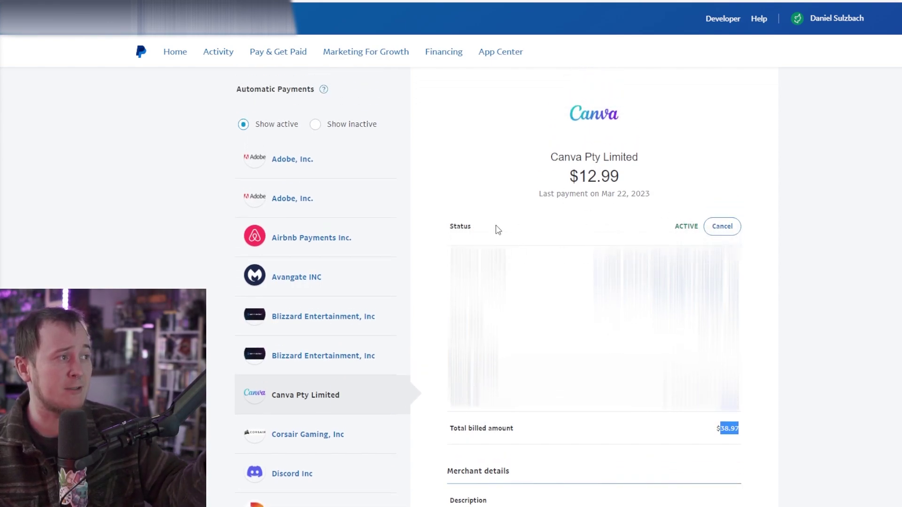
{"action": "left_click_drag", "start_coordinate": [451, 227], "coordinate": [475, 231]}
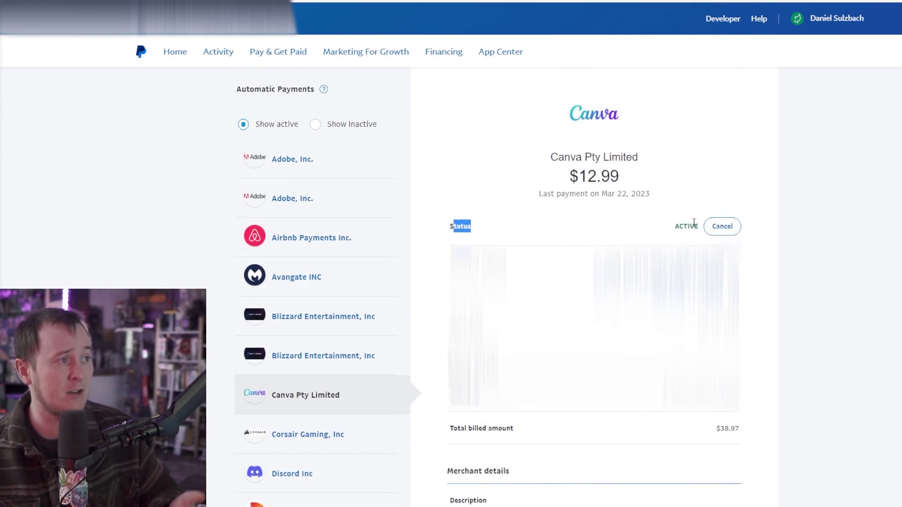
{"action": "left_click", "coordinate": [677, 229]}
{"action": "left_click_drag", "start_coordinate": [677, 228], "coordinate": [696, 228]}
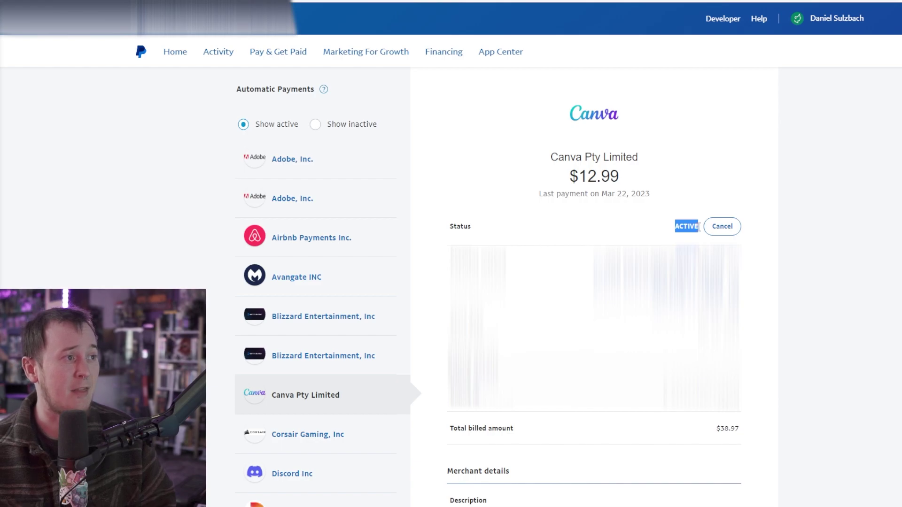
Step: Cancel Canva's automatic payments and check it in the inactive list
{"action": "left_click", "coordinate": [722, 228]}
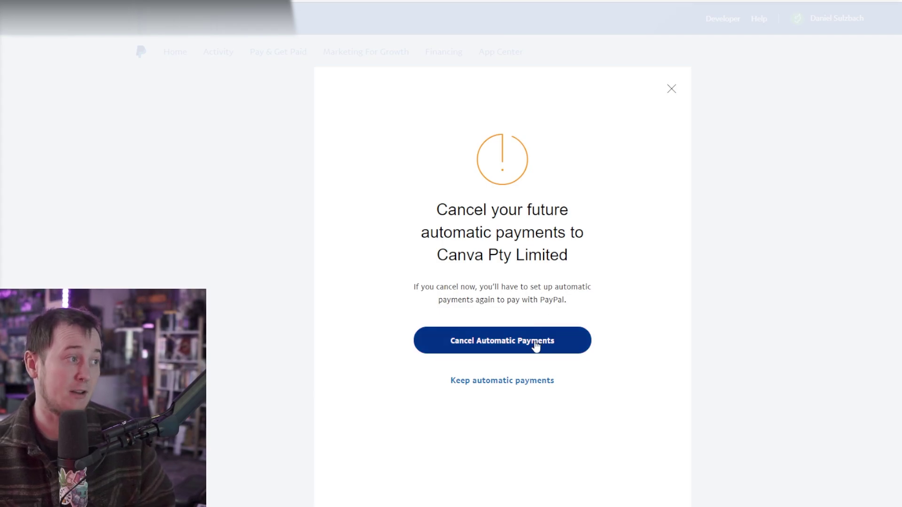
{"action": "left_click", "coordinate": [535, 342]}
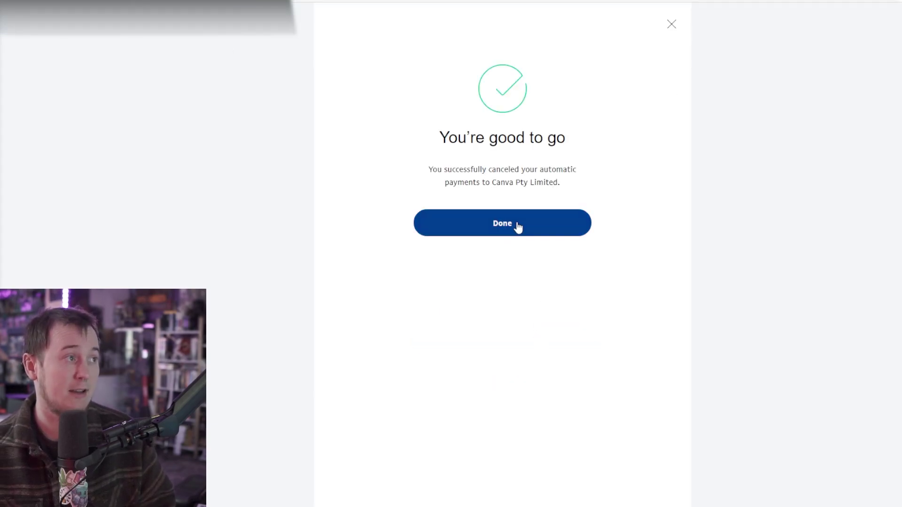
{"action": "left_click", "coordinate": [517, 227]}
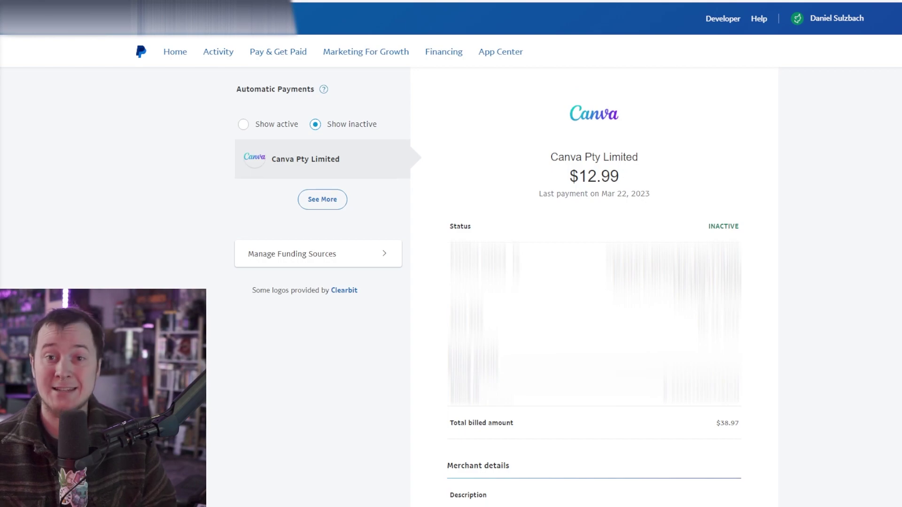
{"action": "left_click", "coordinate": [318, 201]}
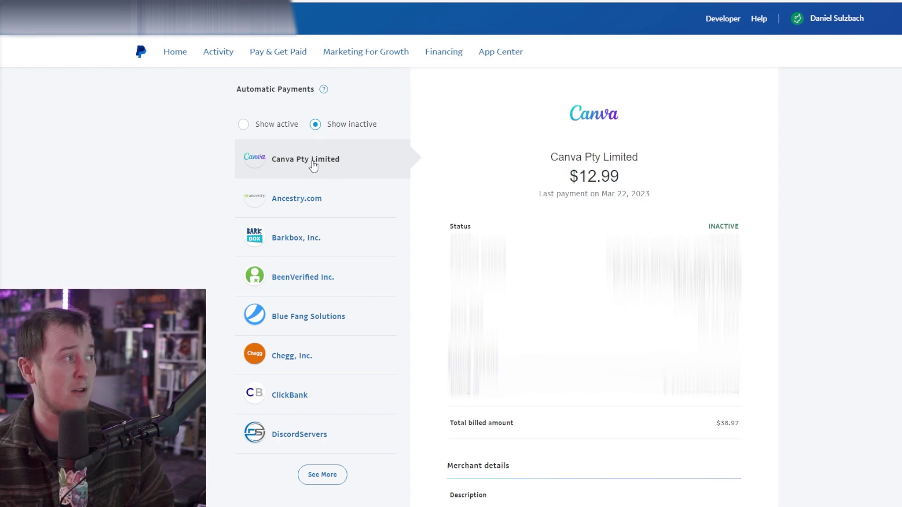
{"action": "left_click", "coordinate": [242, 125]}
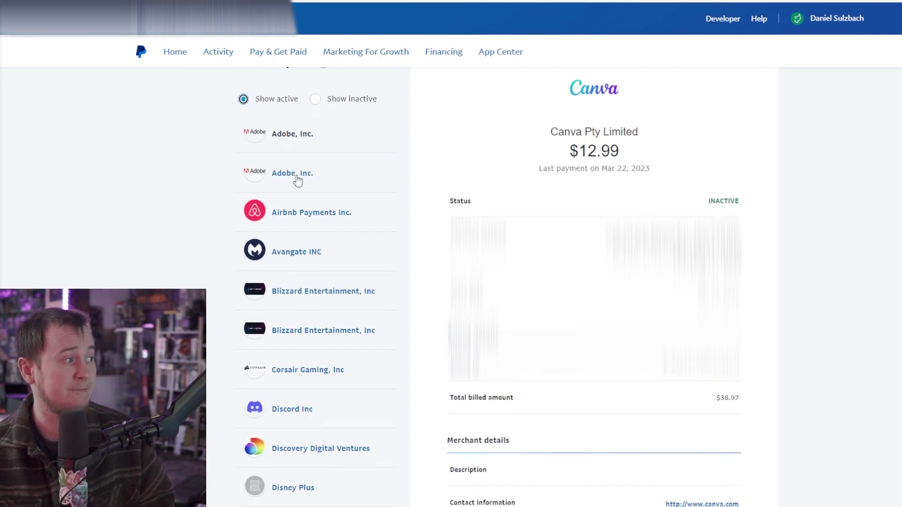
Step: Load more active merchants, then cancel PDFSimpli's $1.00 automatic payments
{"action": "scroll", "coordinate": [300, 177], "scroll_direction": "down", "scroll_amount": 3}
{"action": "scroll", "coordinate": [304, 179], "scroll_direction": "down", "scroll_amount": 2}
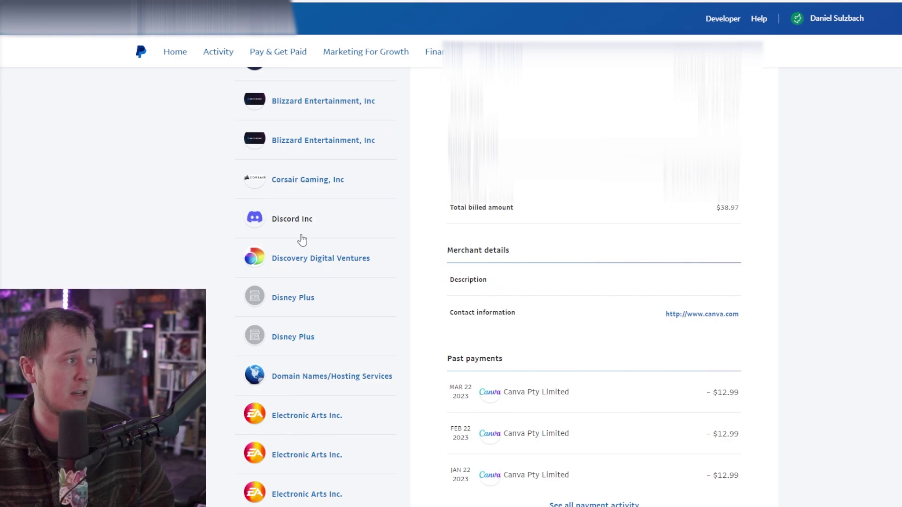
{"action": "scroll", "coordinate": [314, 252], "scroll_direction": "down", "scroll_amount": 10}
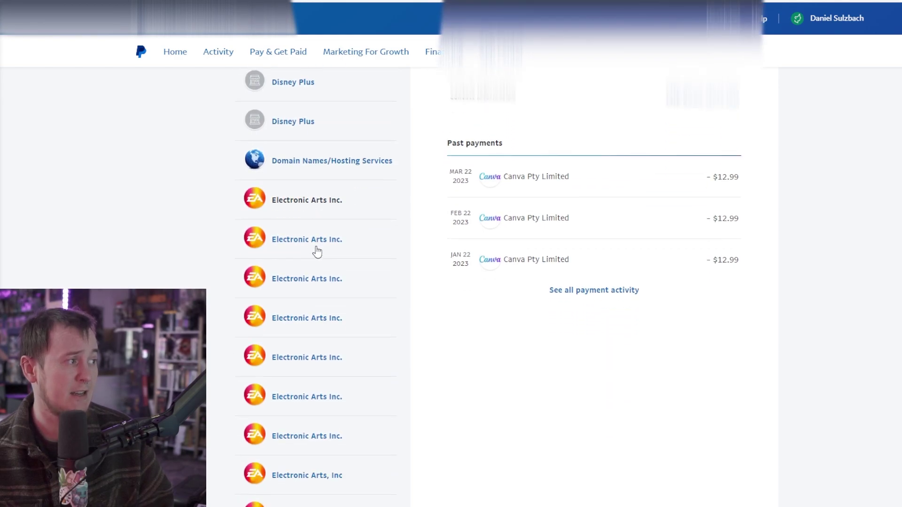
{"action": "left_click", "coordinate": [322, 309]}
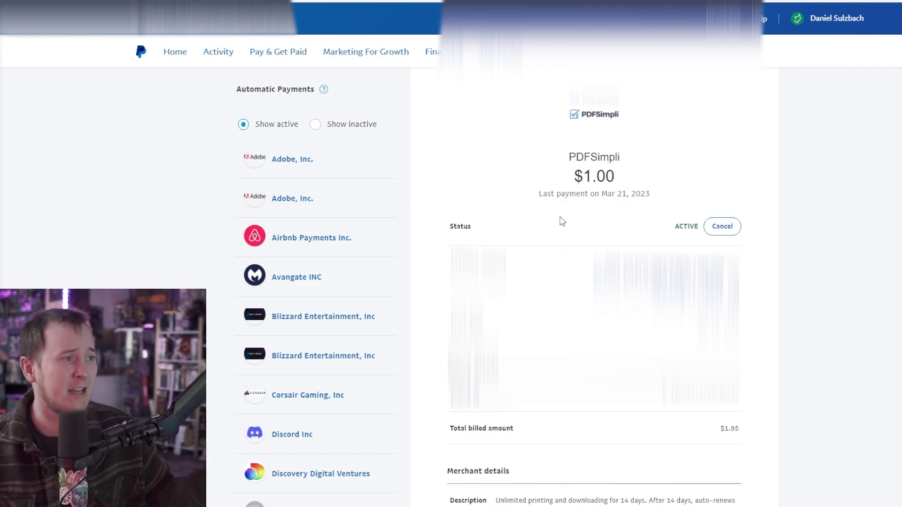
{"action": "left_click", "coordinate": [722, 226]}
{"action": "left_click", "coordinate": [535, 324]}
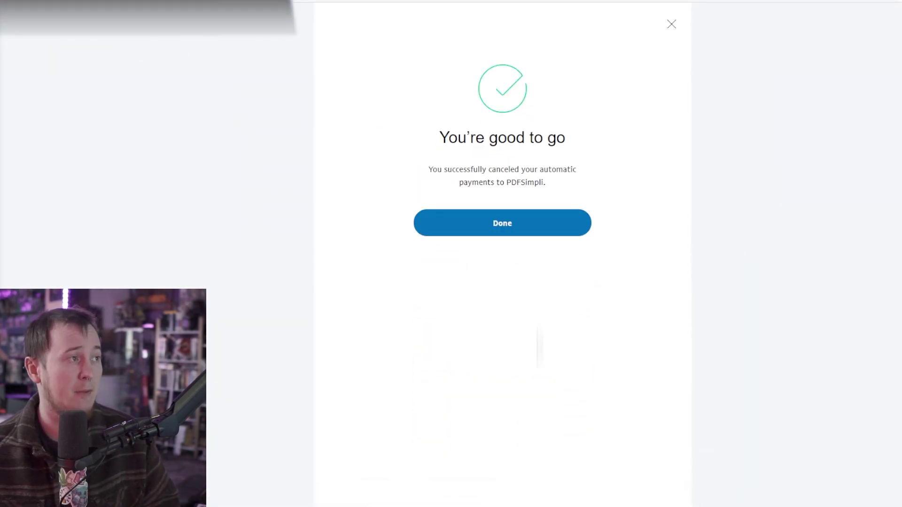
{"action": "left_click", "coordinate": [530, 226]}
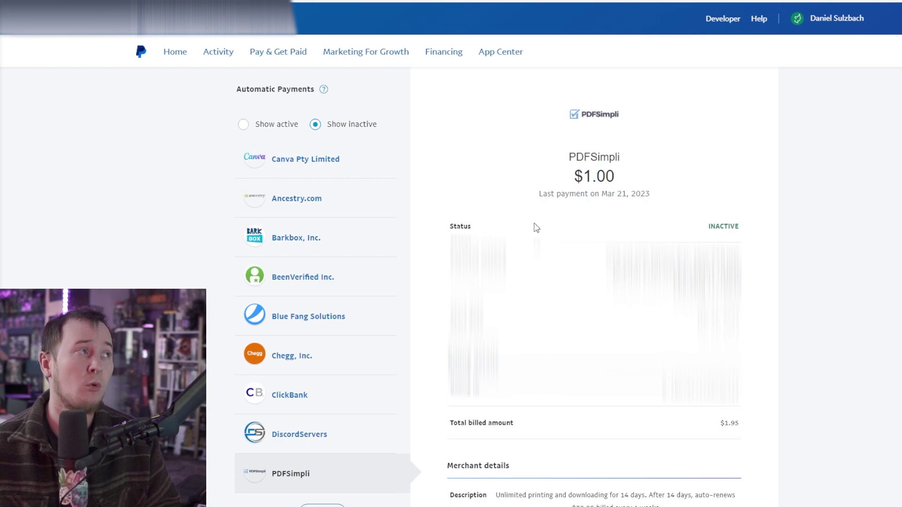